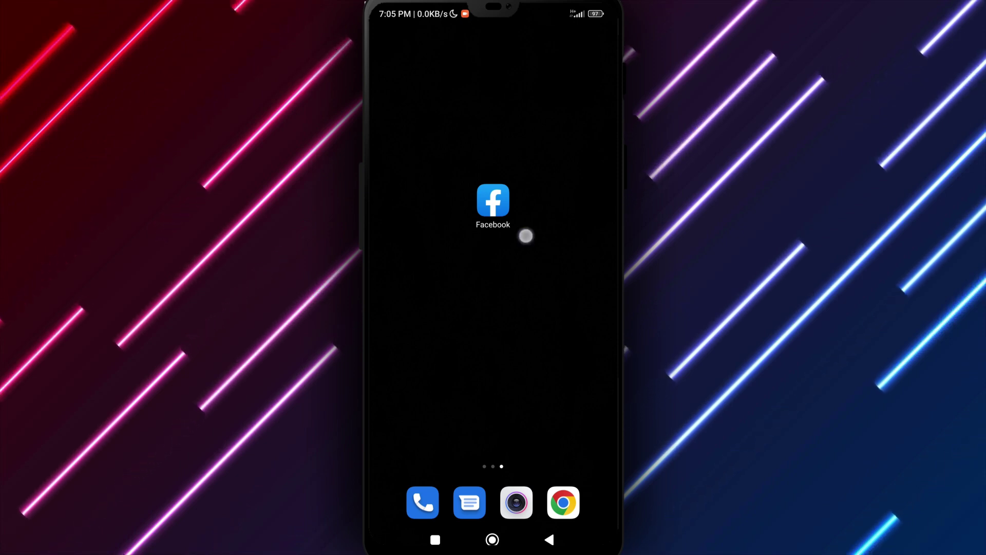
Launch Facebook and open the comments on your profile's cover-photo post
left_click_drag(526, 235, 521, 239)
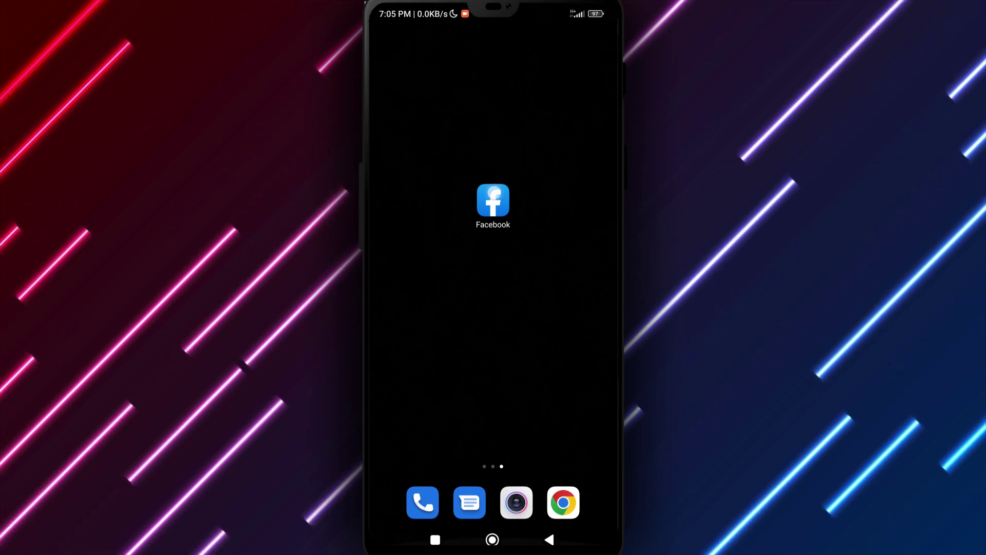
left_click(494, 199)
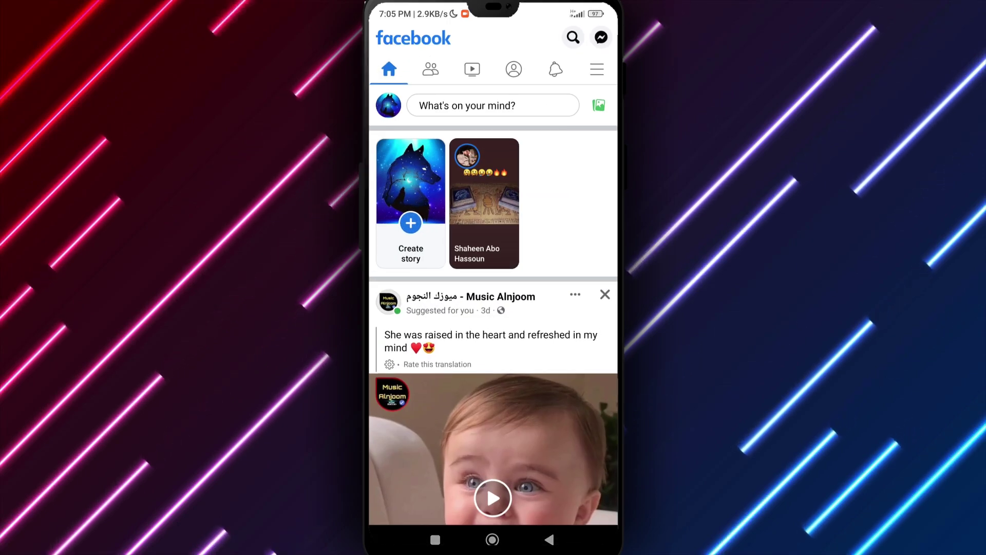
scroll(545, 339, "down", 5)
scroll(545, 339, "down", 5)
scroll(545, 339, "down", 5)
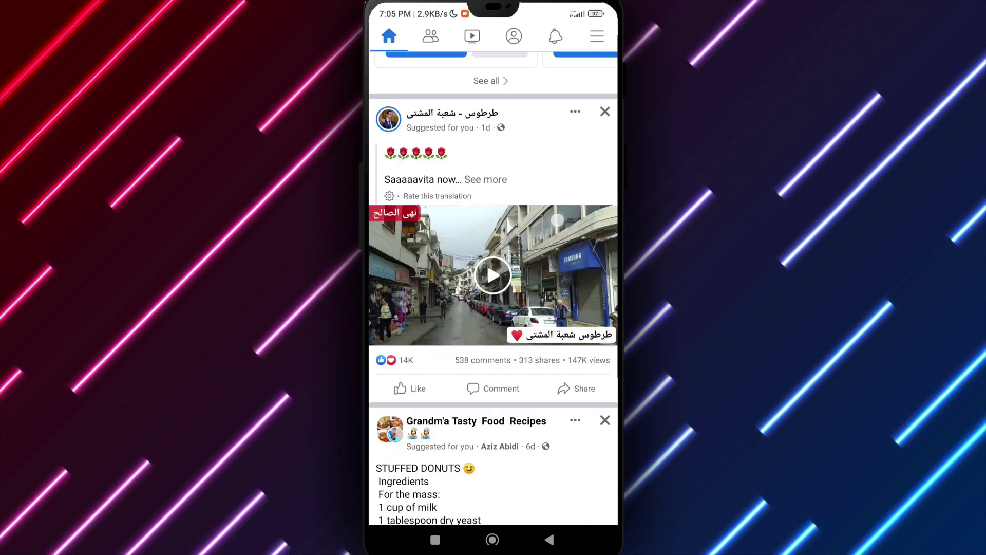
scroll(545, 339, "down", 5)
scroll(545, 339, "down", 5)
scroll(544, 339, "down", 5)
scroll(555, 176, "up", 10)
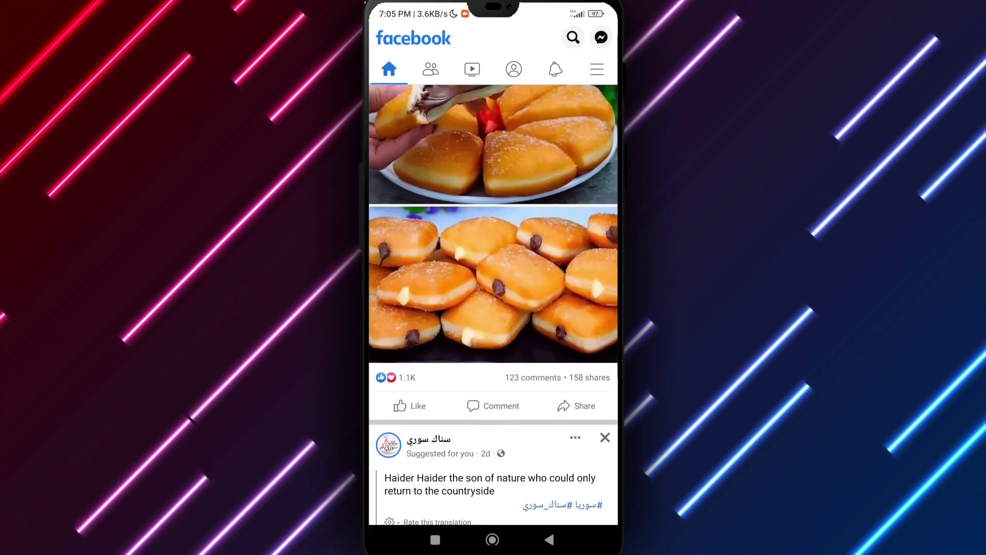
scroll(556, 176, "up", 5)
scroll(555, 176, "up", 5)
left_click(514, 36)
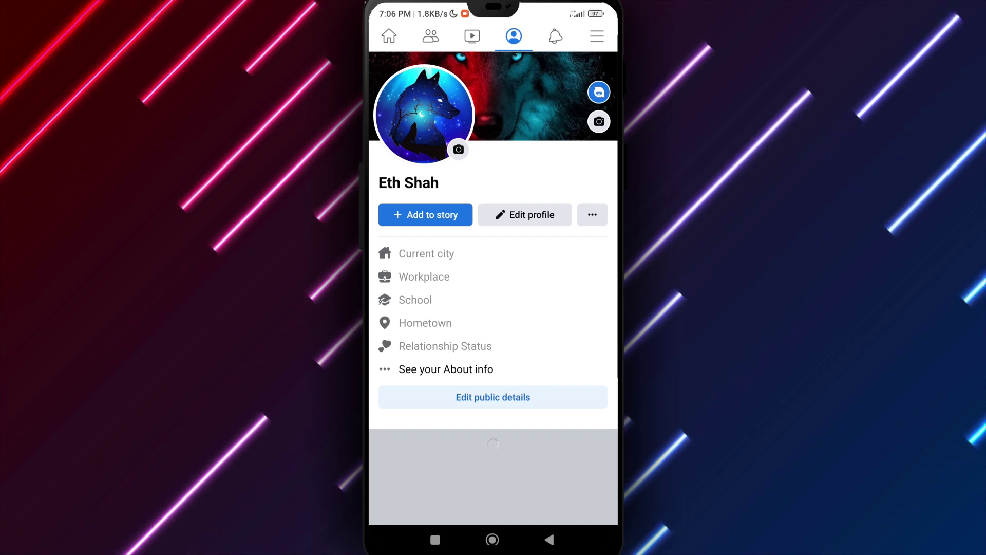
scroll(570, 249, "down", 2)
scroll(545, 313, "down", 5)
scroll(543, 316, "down", 5)
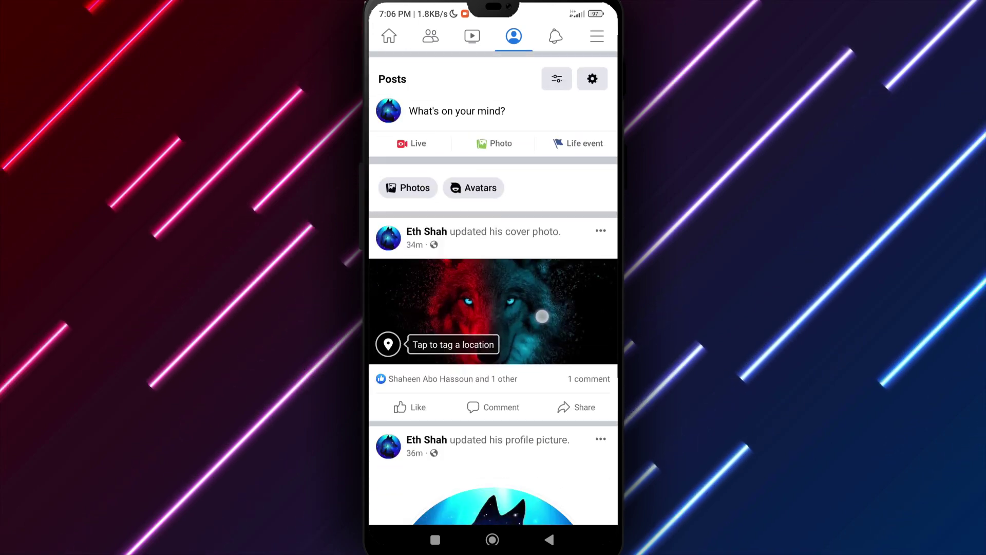
scroll(543, 316, "down", 2)
left_click(502, 341)
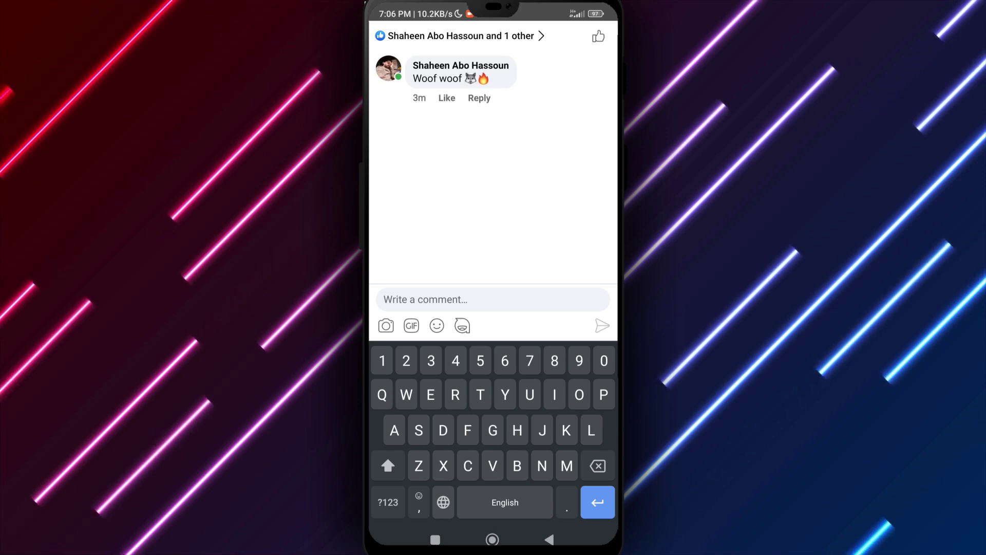
Hide the "Woof woof" comment, then open the commenter's profile
left_click(494, 80)
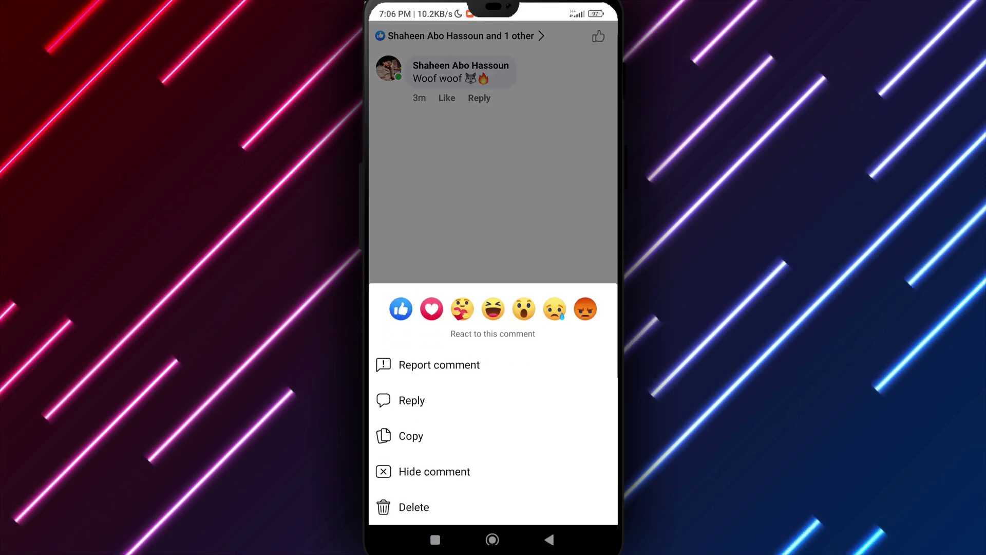
left_click(473, 470)
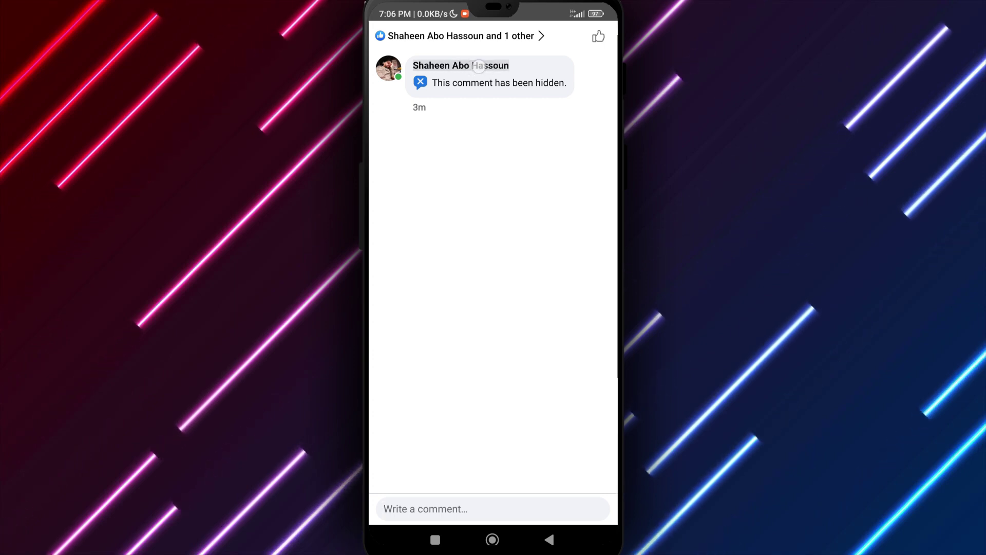
left_click(479, 66)
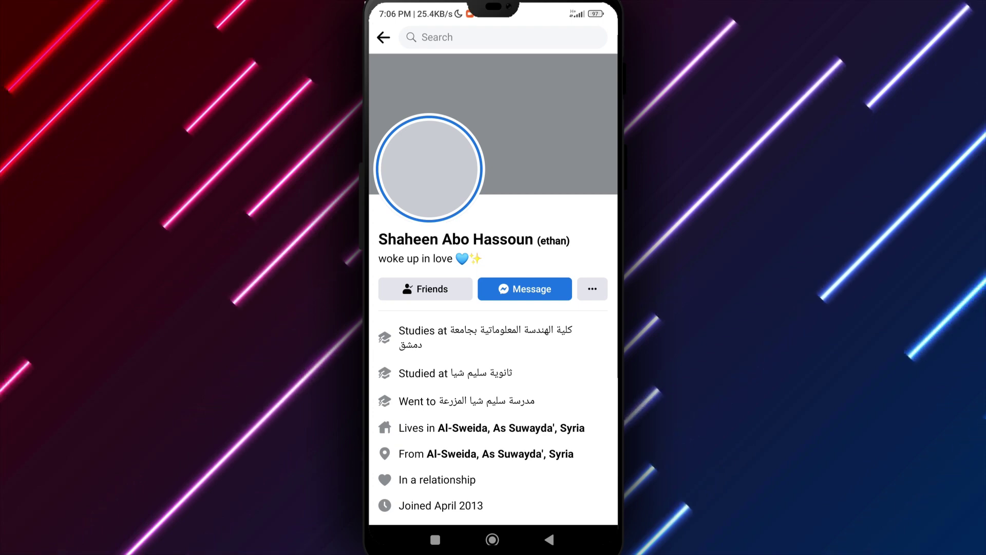
Block the commenter from their profile's options menu and dismiss the confirmation
left_click(592, 288)
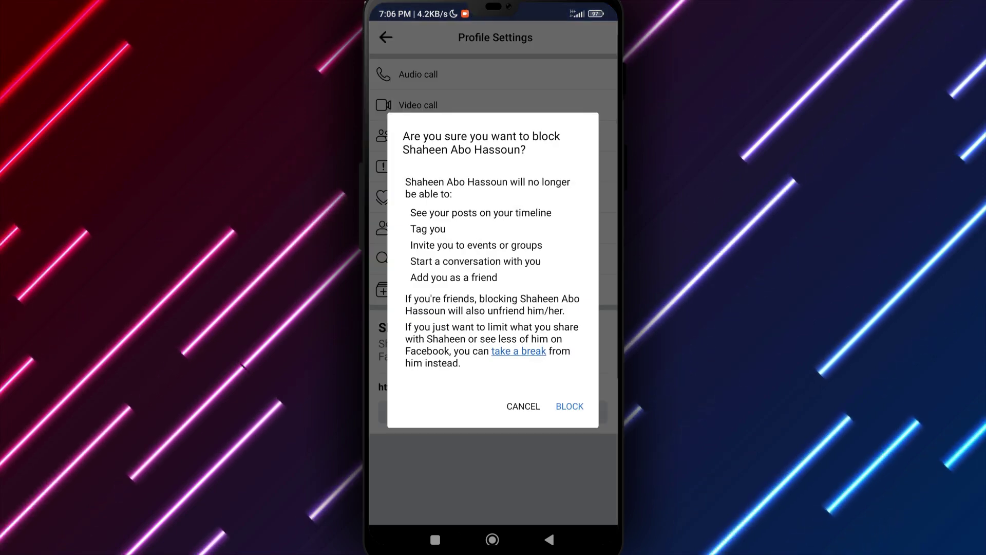
left_click(570, 405)
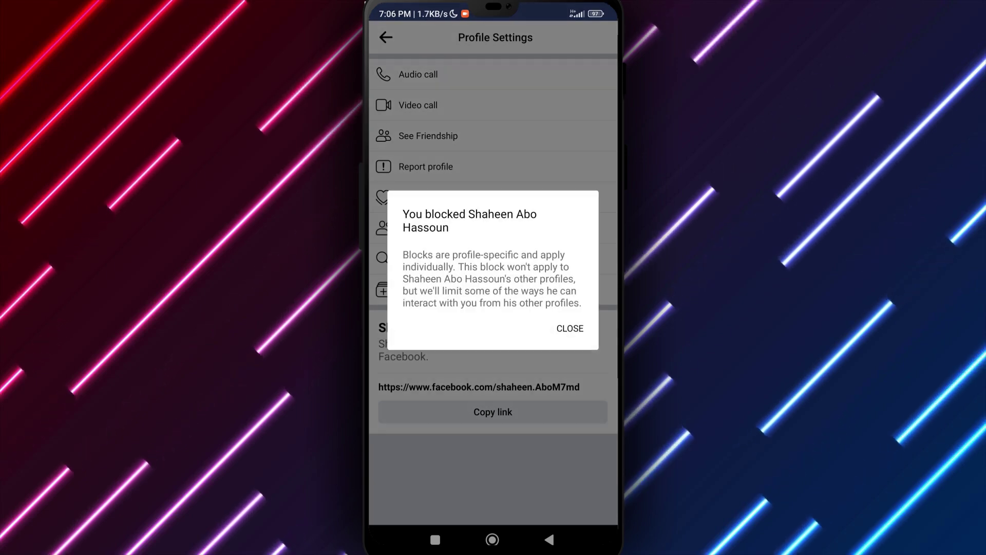
left_click(571, 329)
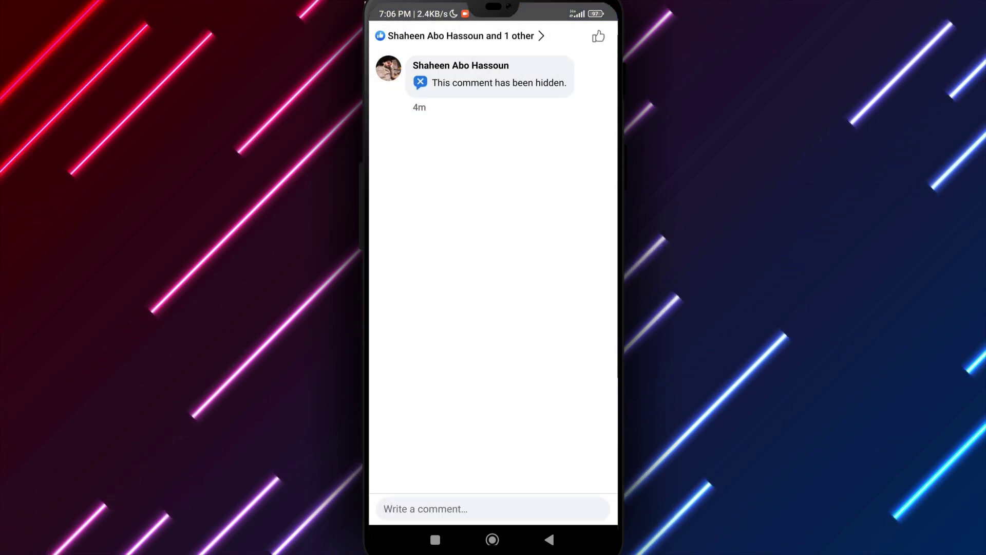
Go back from the comments to the home news feed
key("Escape")
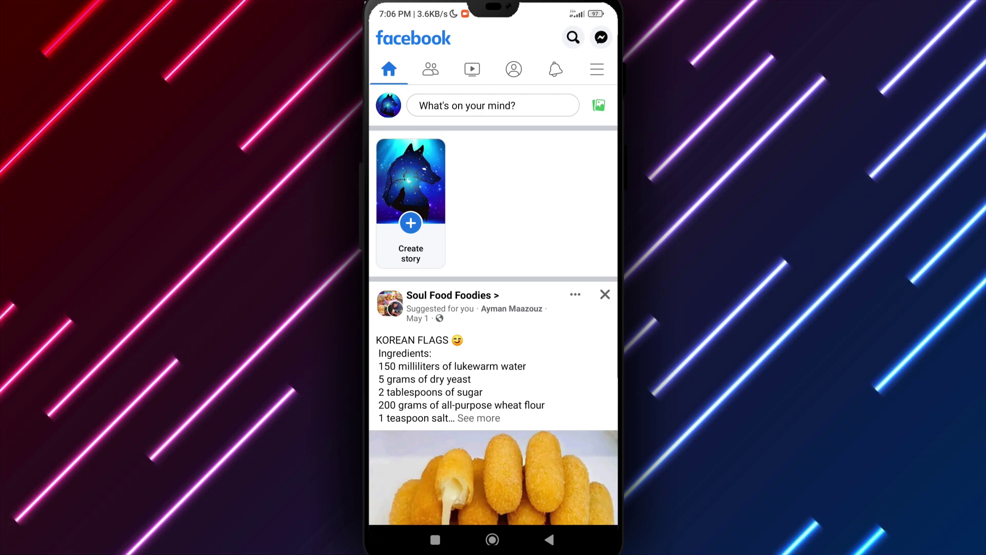
left_click(513, 70)
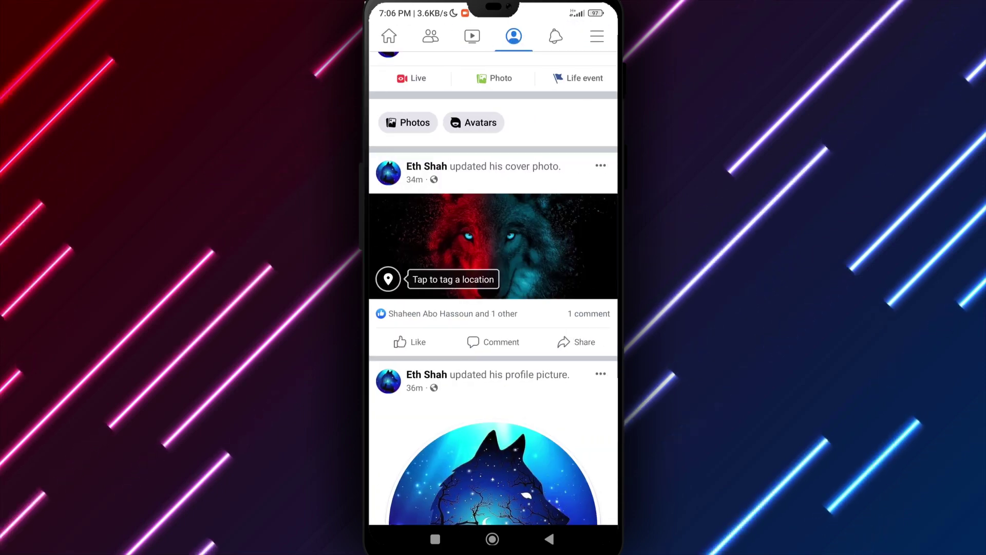
scroll(493, 293, "down", 2)
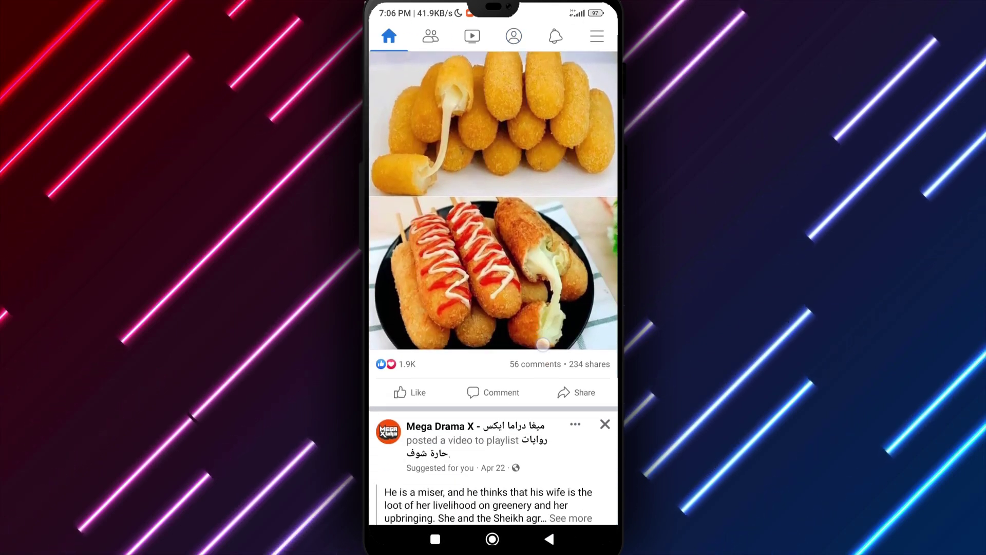
scroll(493, 293, "down", 2)
scroll(493, 293, "down", 2)
scroll(494, 293, "down", 3)
scroll(494, 293, "down", 3)
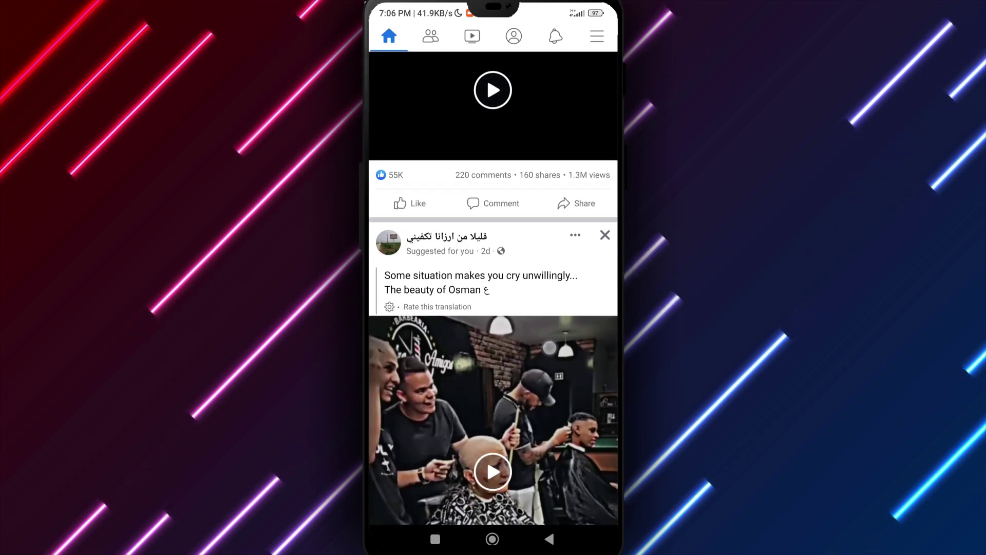